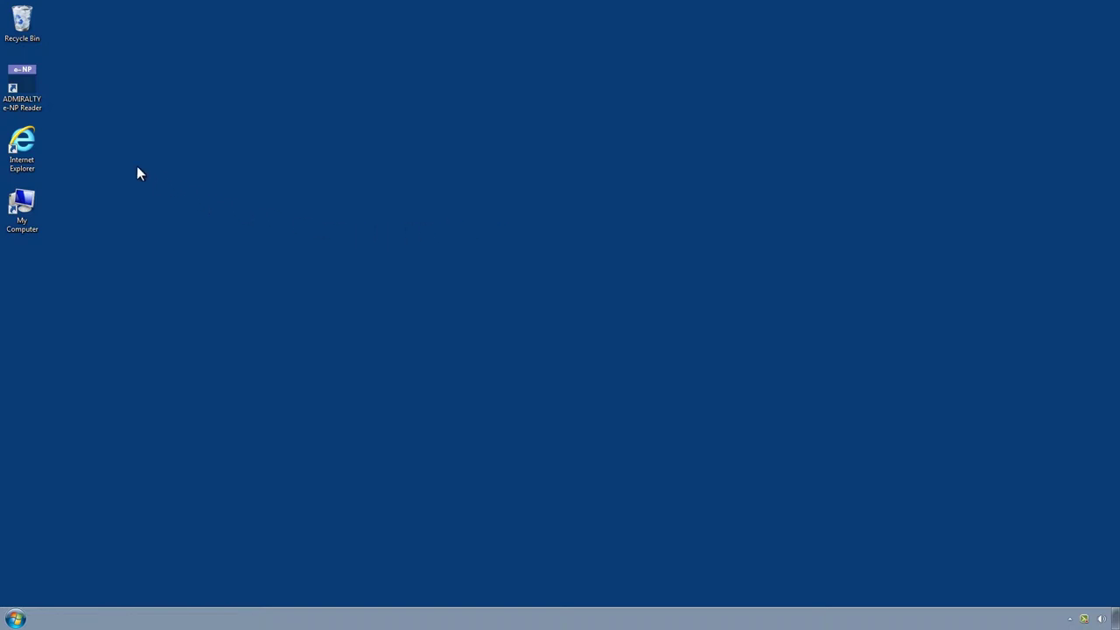
# Launch ADMIRALTY e-NP Reader from its desktop shortcut to open the activation wizard
pyautogui.doubleClick(29, 89)
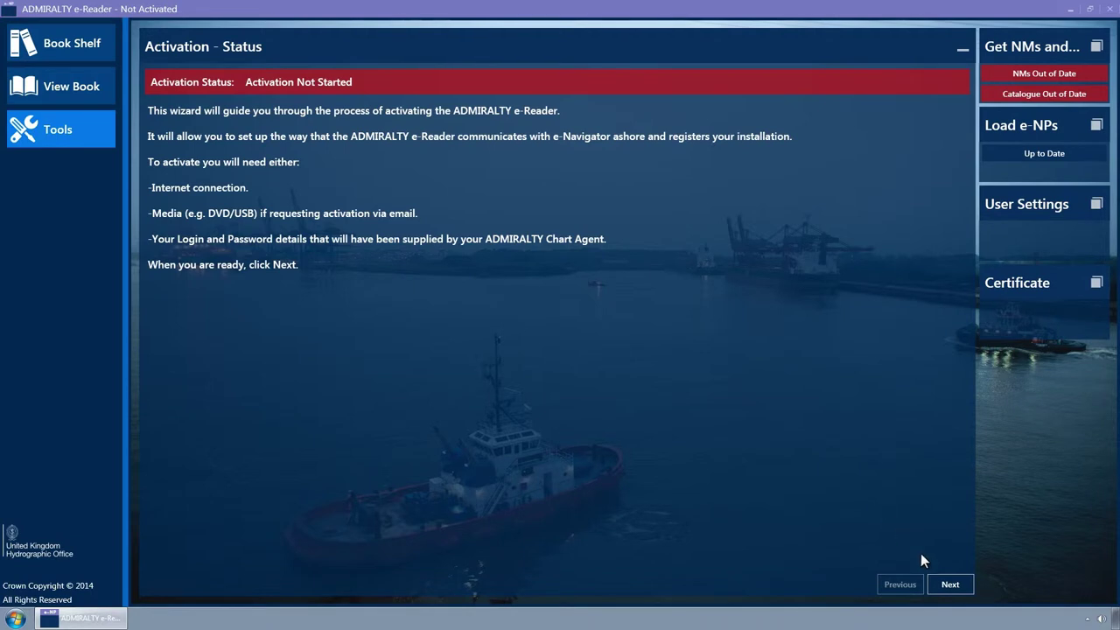
# Keep Media as the communications method and reach the Enter Login and Password step
pyautogui.click(949, 585)
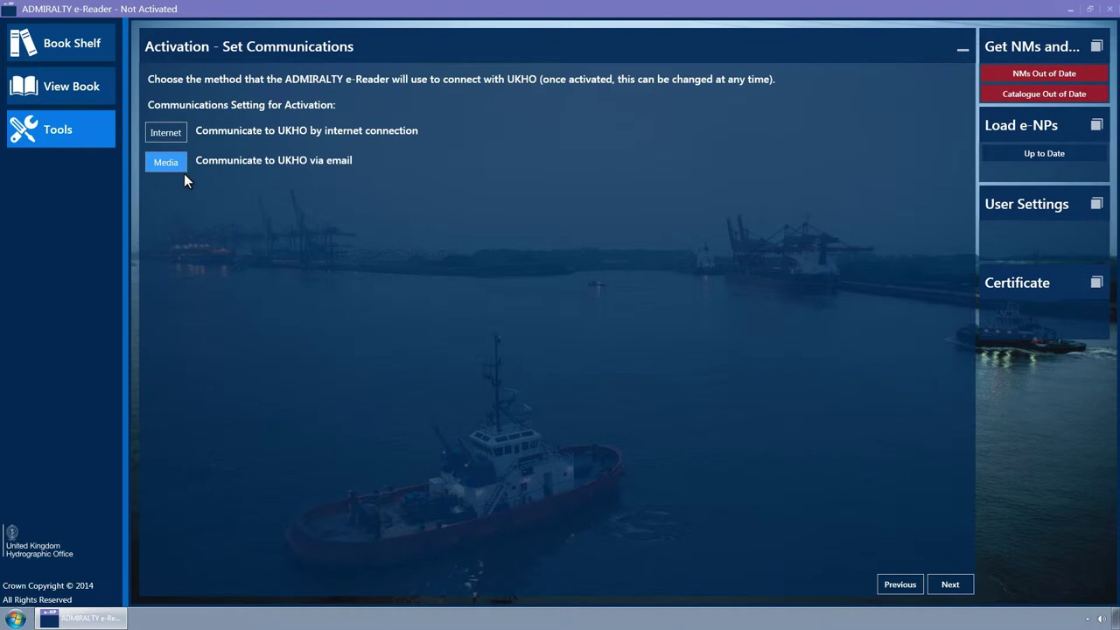
pyautogui.click(953, 590)
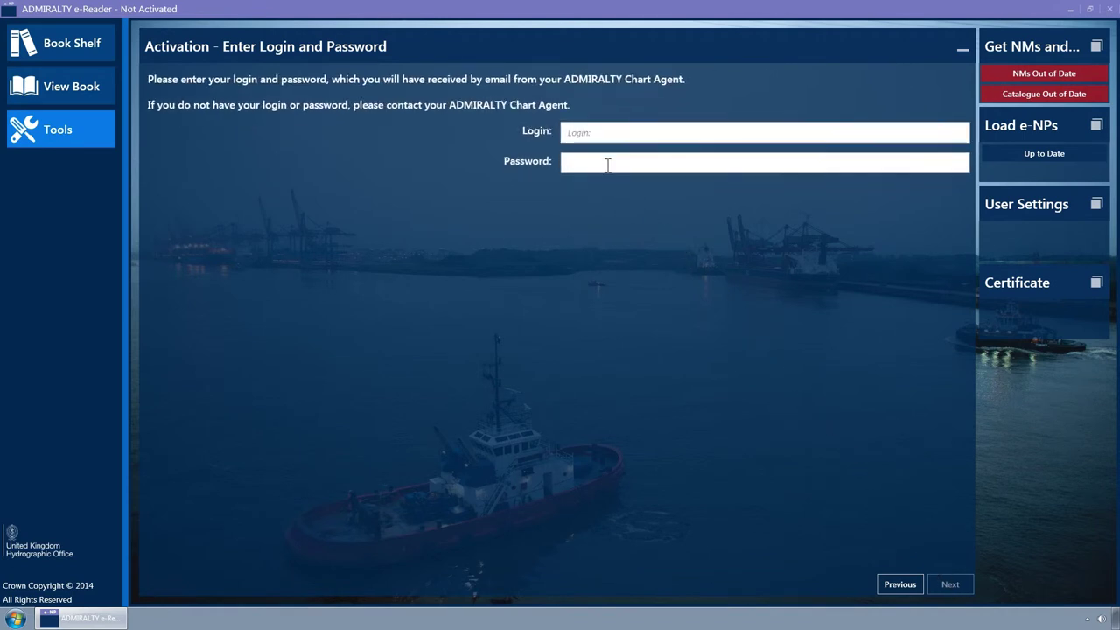
# Enter the chart agent's activation login and the account password
pyautogui.click(594, 136)
pyautogui.write('Spielberg')
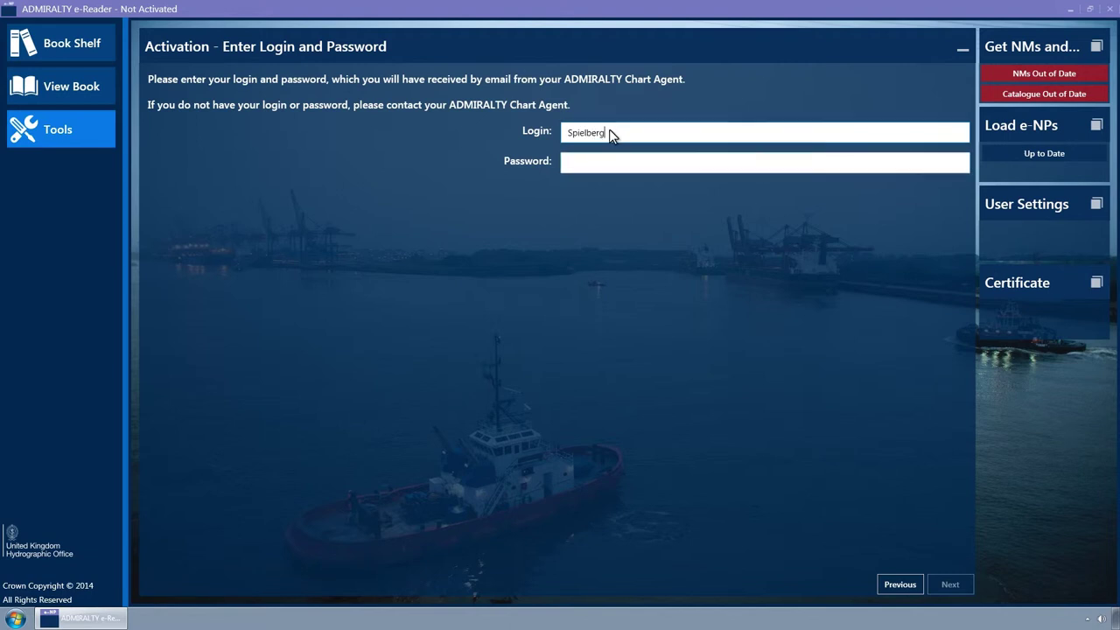
pyautogui.write('1')
pyautogui.click(607, 153)
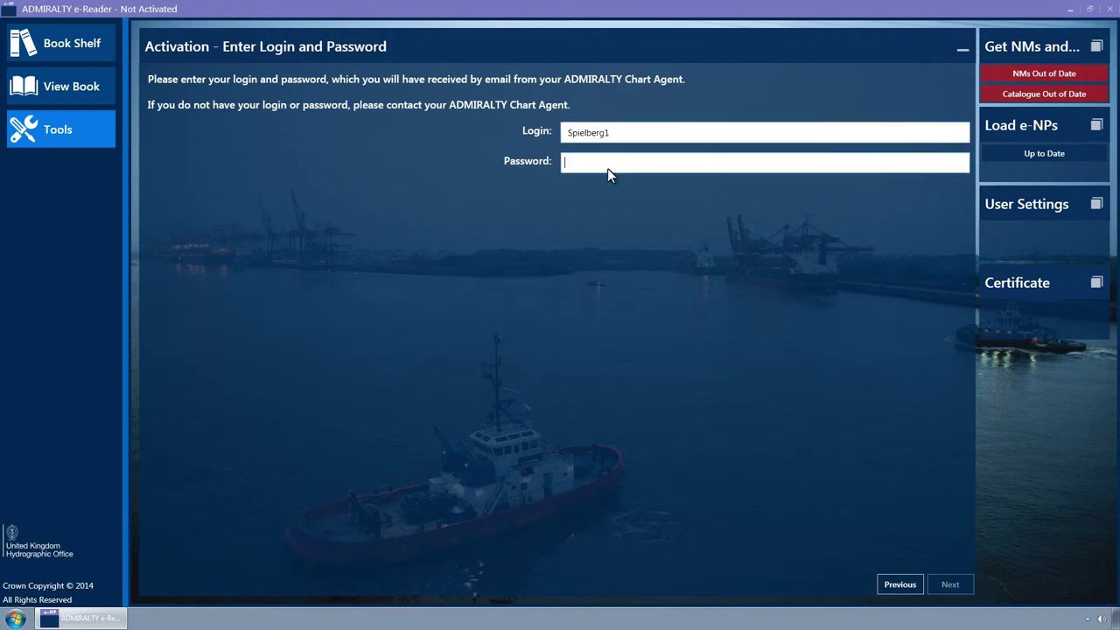
pyautogui.write('***')
# Save the activation request to Removable Disk (F:) as request_2.enp
pyautogui.click(963, 592)
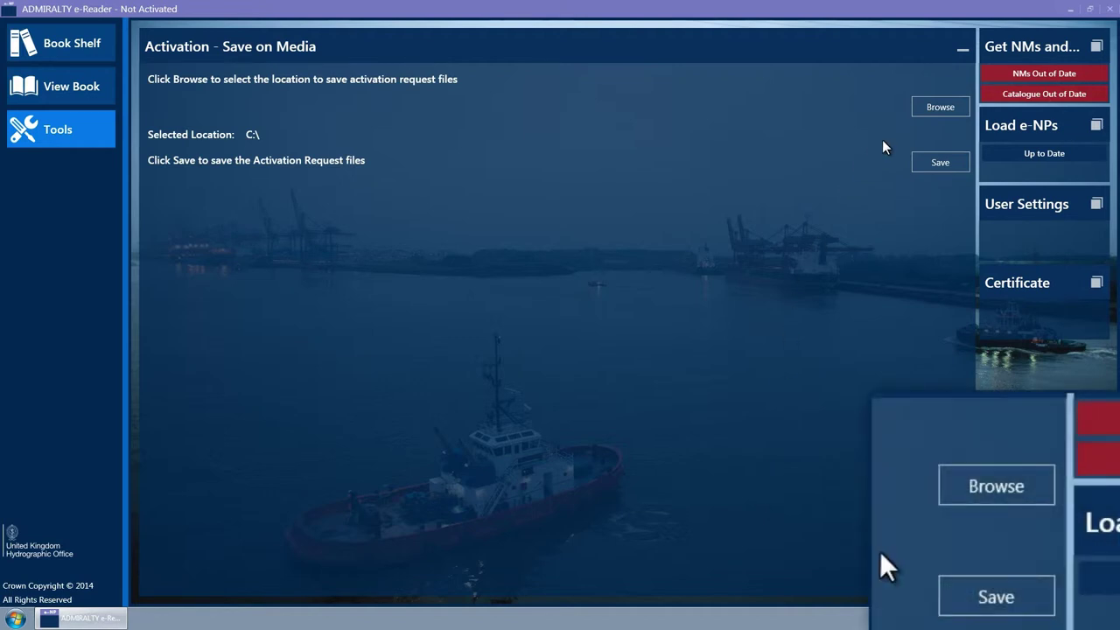
pyautogui.click(933, 106)
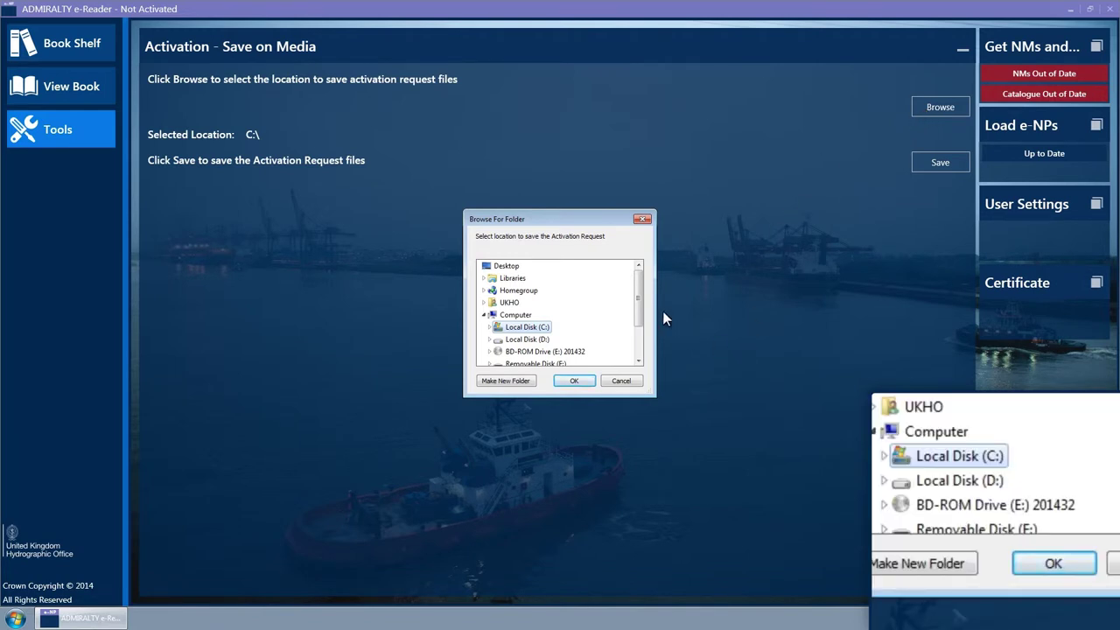
pyautogui.scroll(-2, 639, 307)
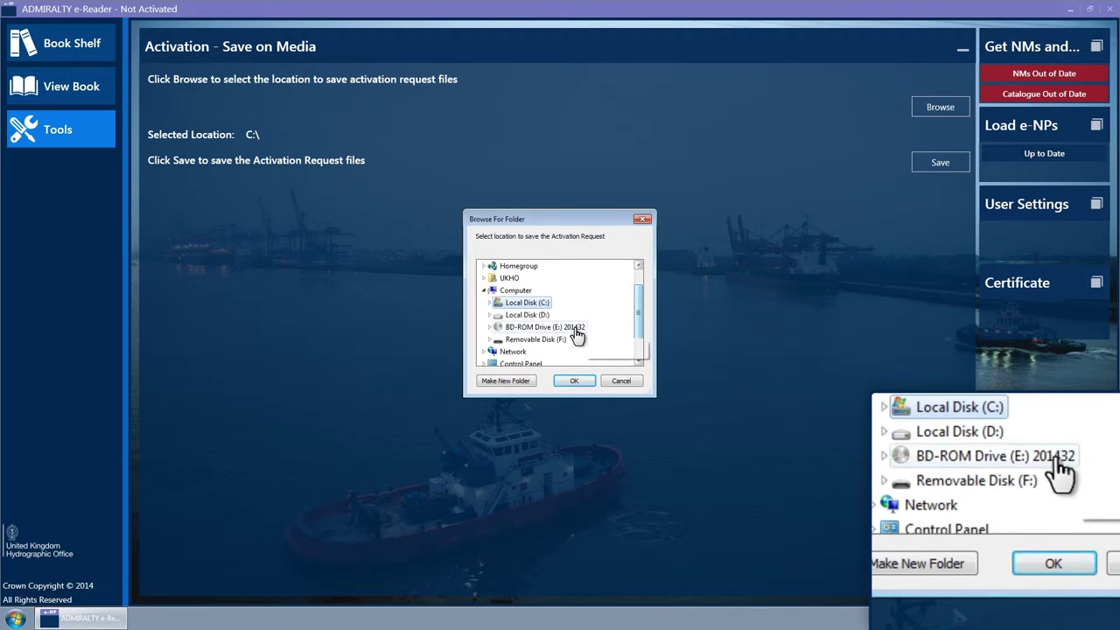
pyautogui.click(556, 340)
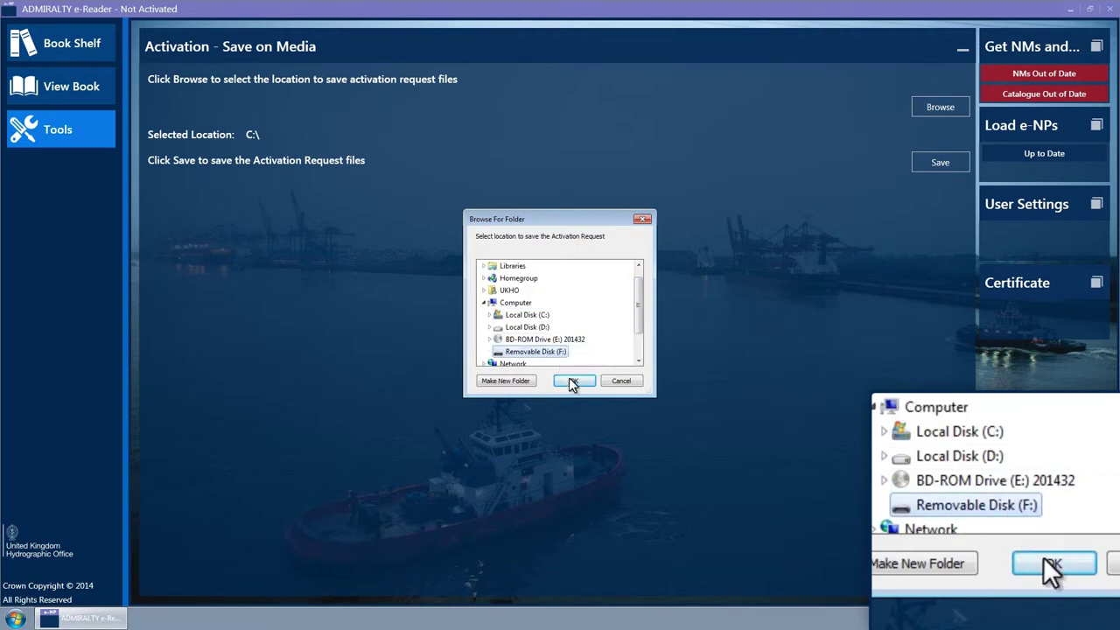
pyautogui.click(572, 382)
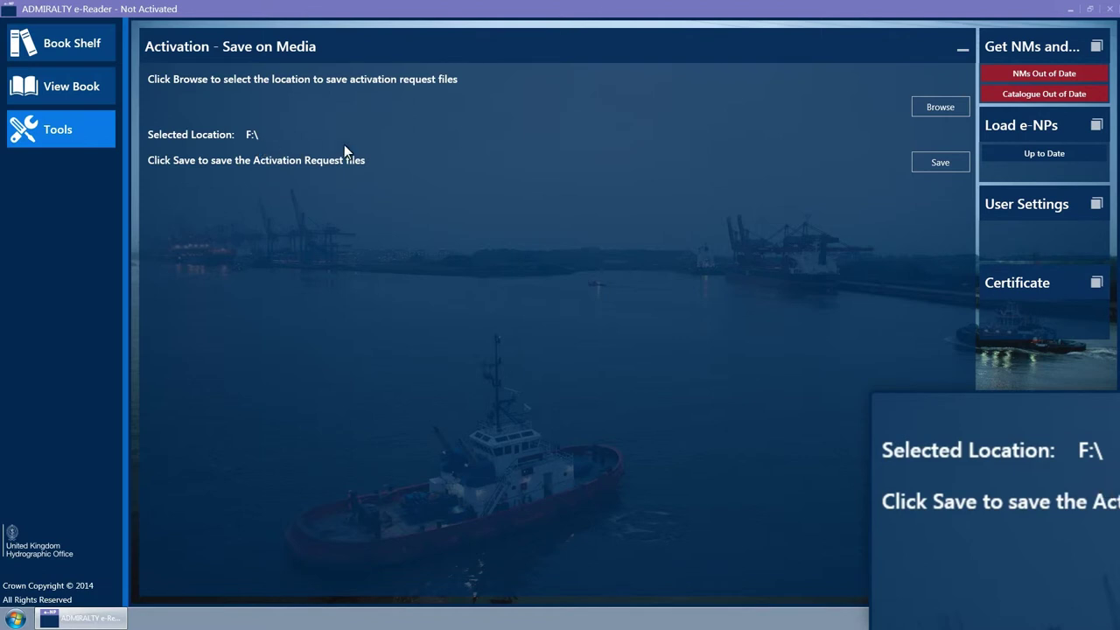
pyautogui.click(918, 166)
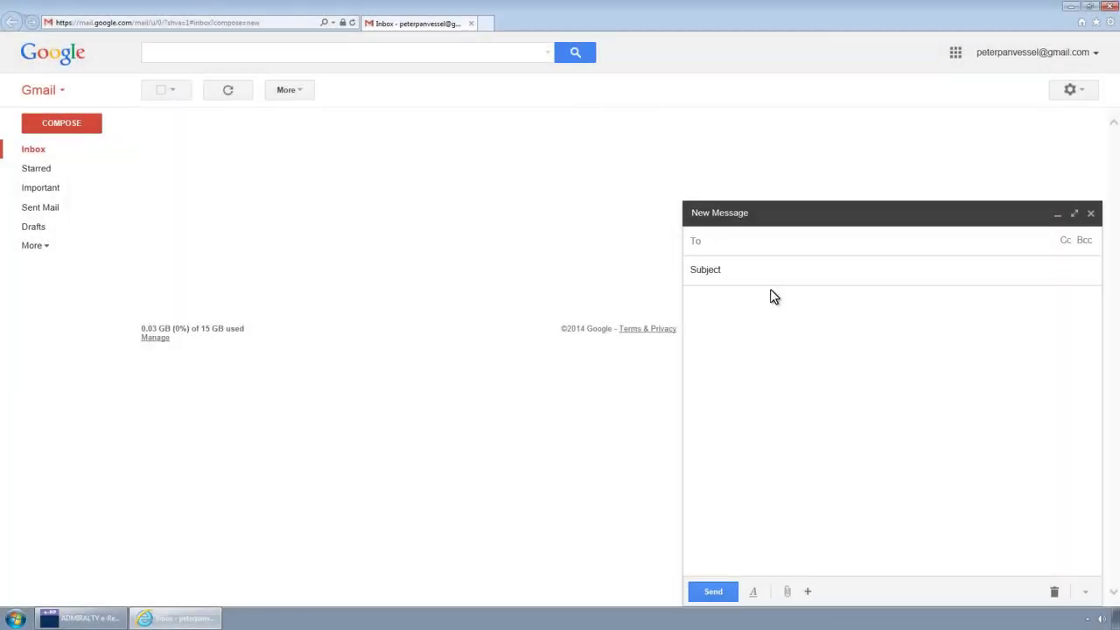
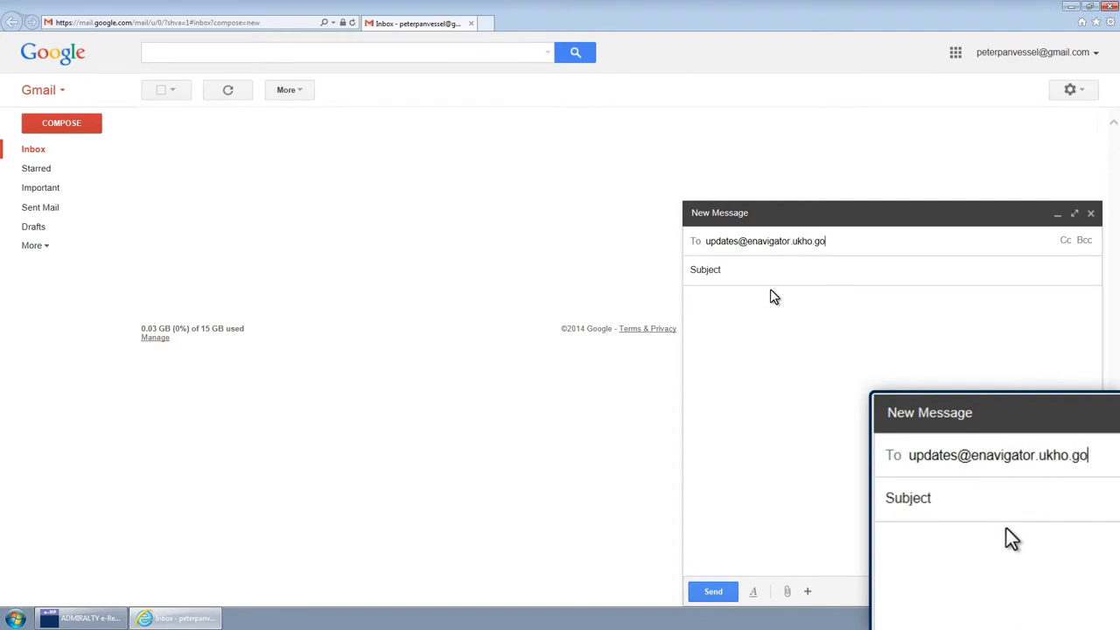
# Address the new message to the UKHO eNavigator updates e-mail address and begin the subject with 'e-NP'
pyautogui.click(762, 274)
pyautogui.write('e-NP')
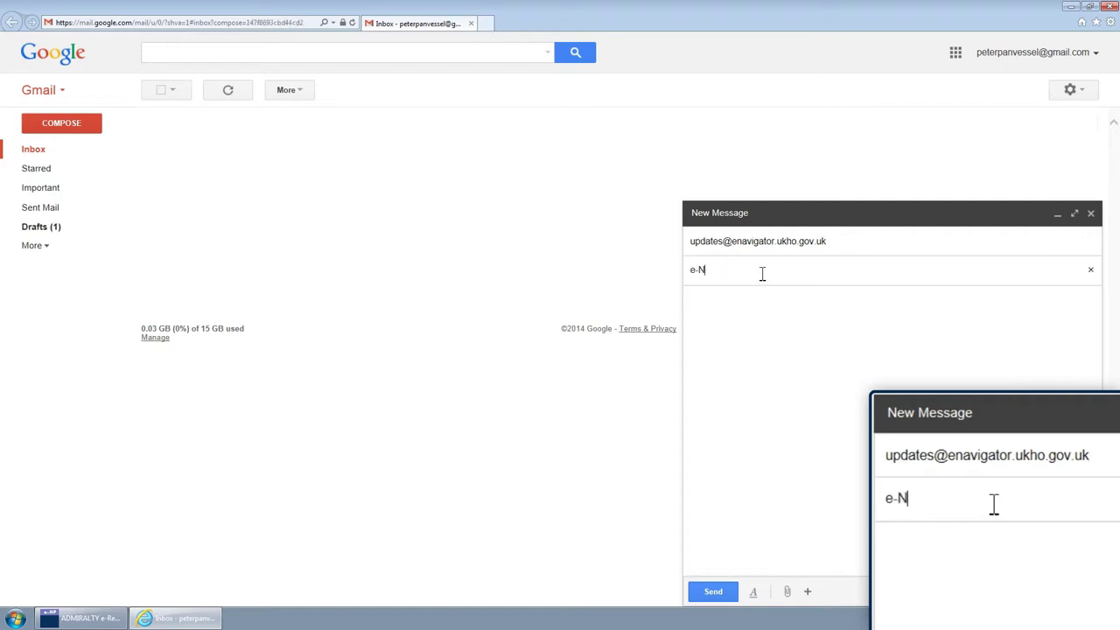
# Attach request_2.enp from F: and send the 'e-NP' message
pyautogui.click(762, 315)
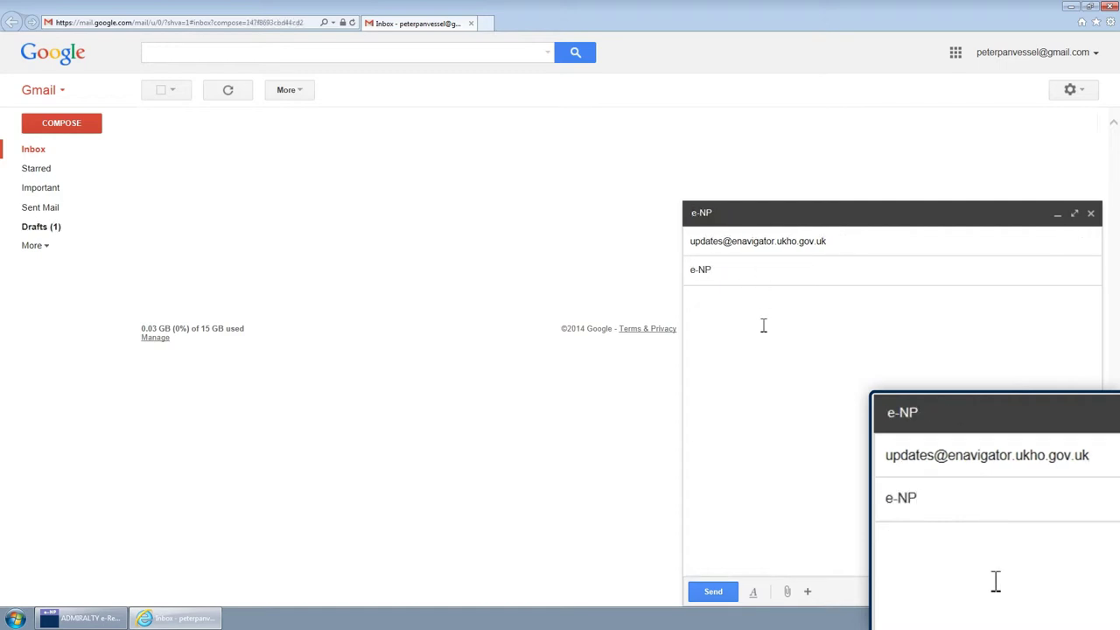
pyautogui.click(788, 592)
pyautogui.click(143, 84)
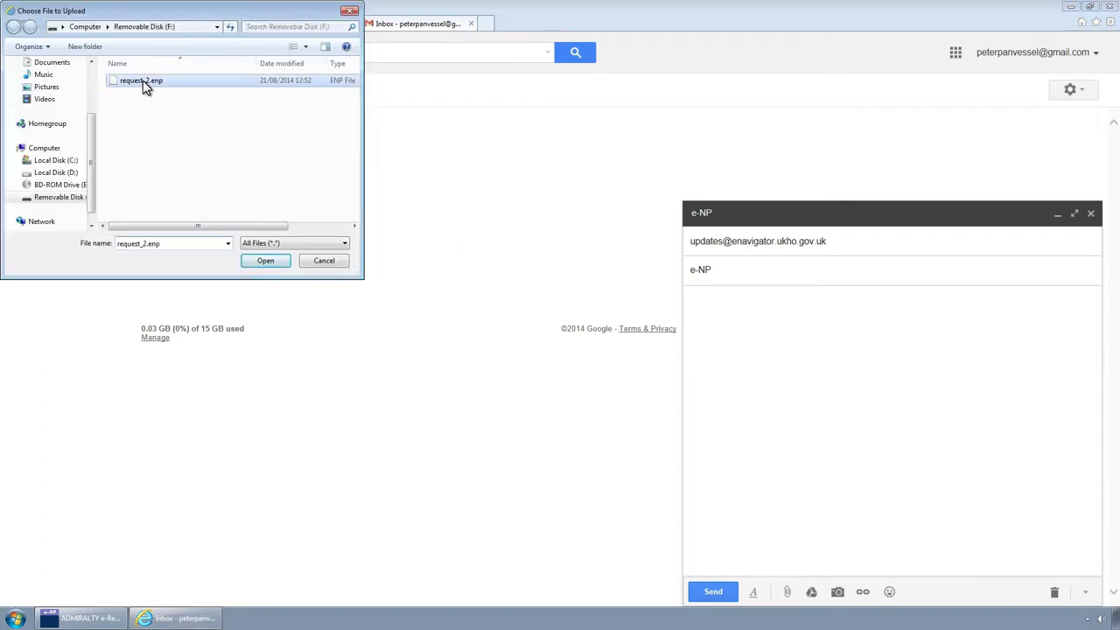
pyautogui.click(270, 261)
pyautogui.click(712, 593)
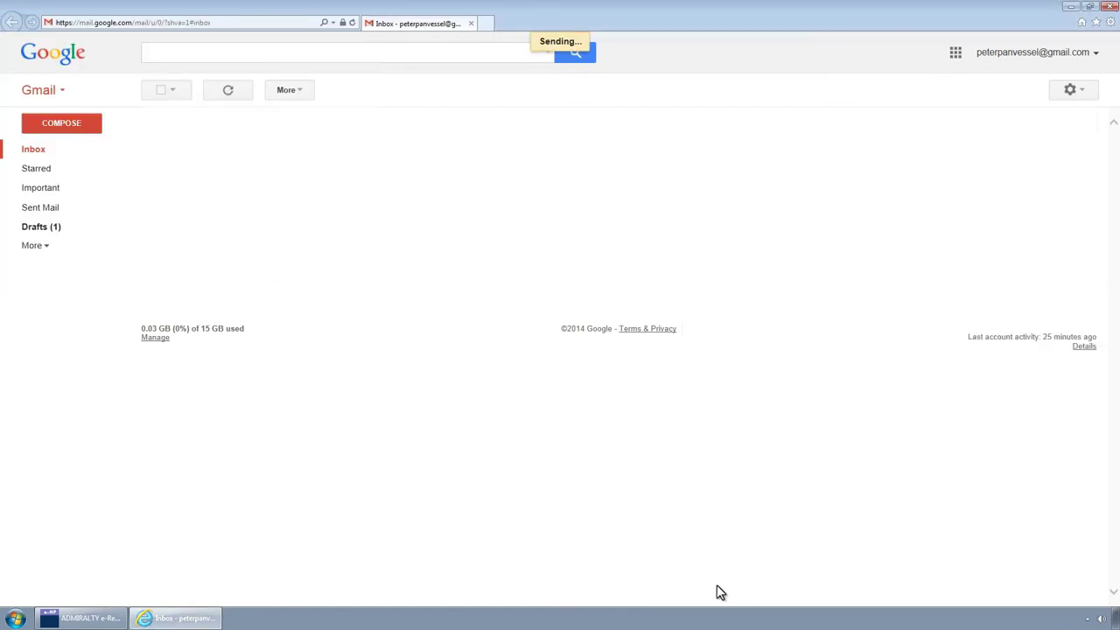
# Open the fmdonotreply reply in the Inbox and save e-NP_Reponse_Master_2.enp onto removable disk F:
pyautogui.click(38, 155)
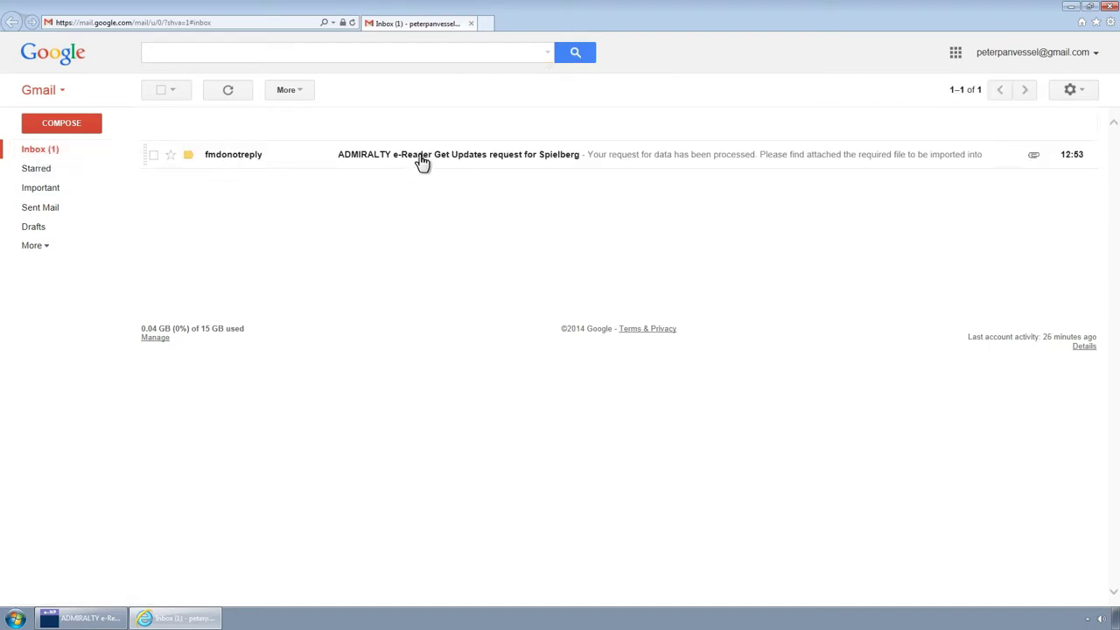
pyautogui.click(423, 163)
pyautogui.moveTo(263, 317)
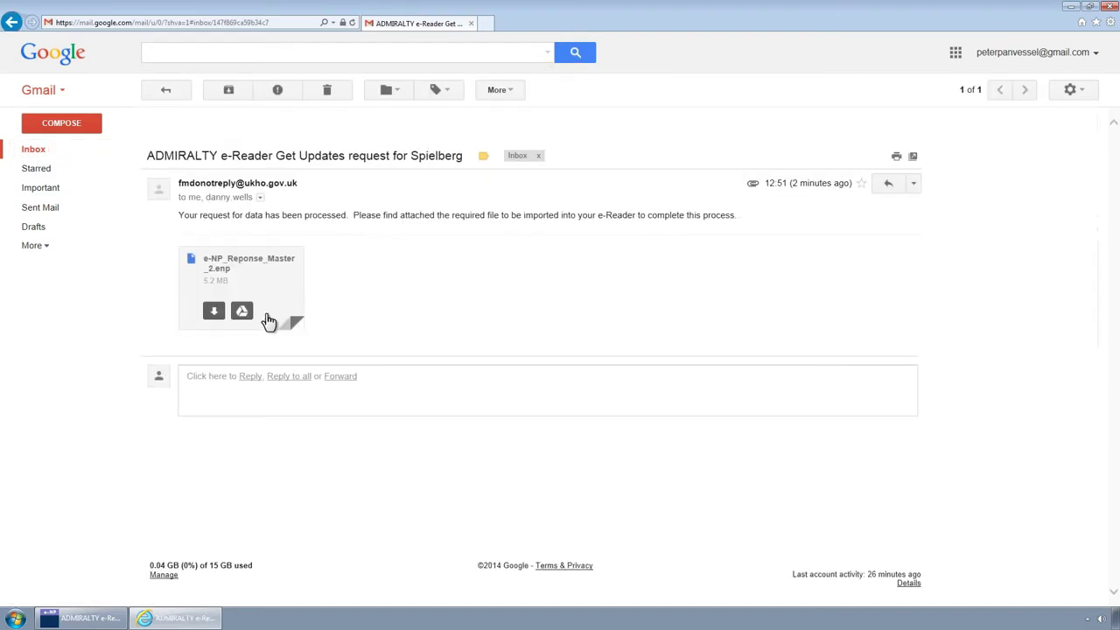
pyautogui.click(214, 313)
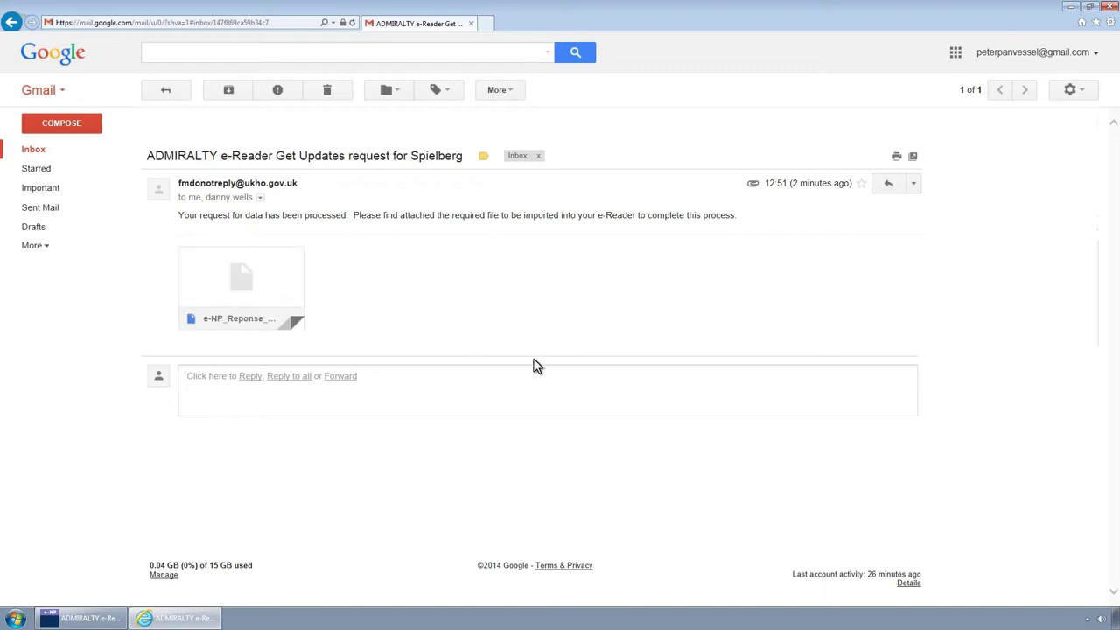
pyautogui.click(767, 593)
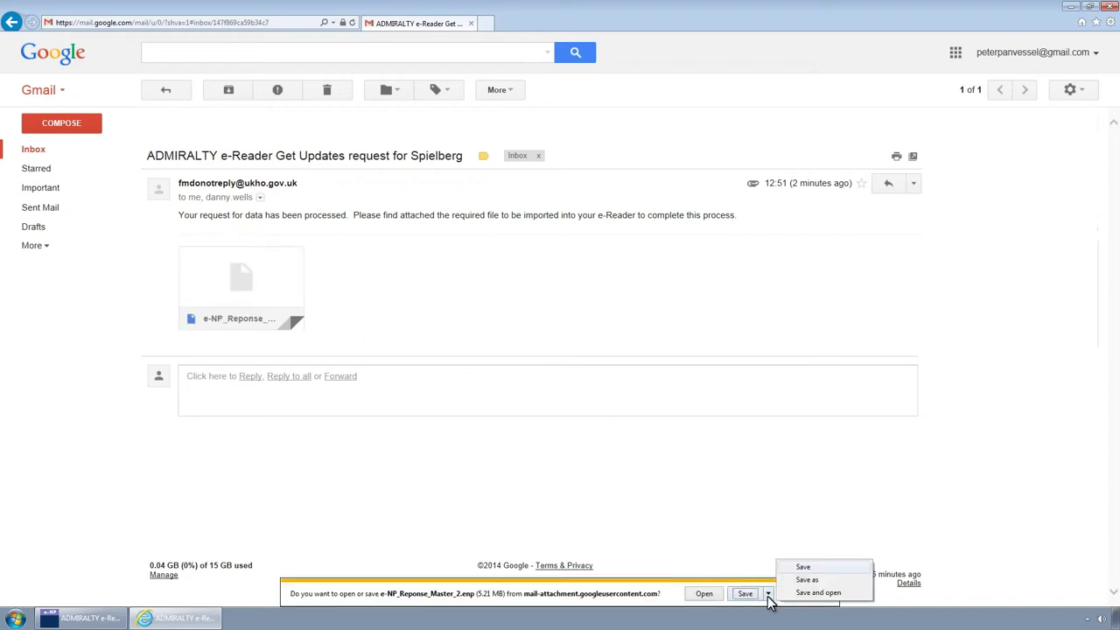
pyautogui.click(799, 581)
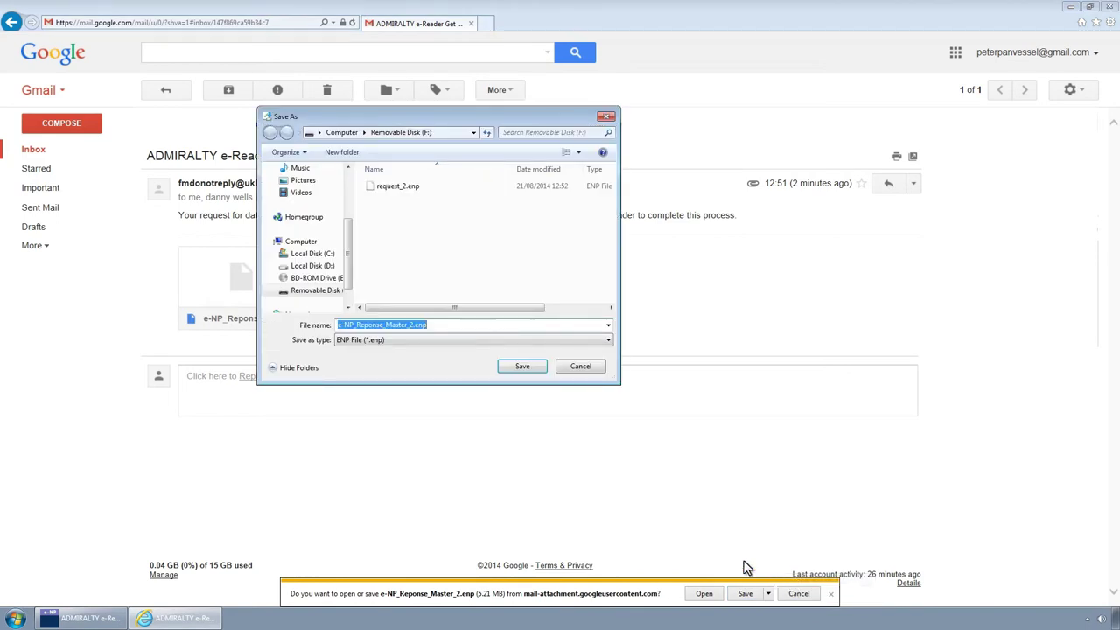
pyautogui.click(517, 366)
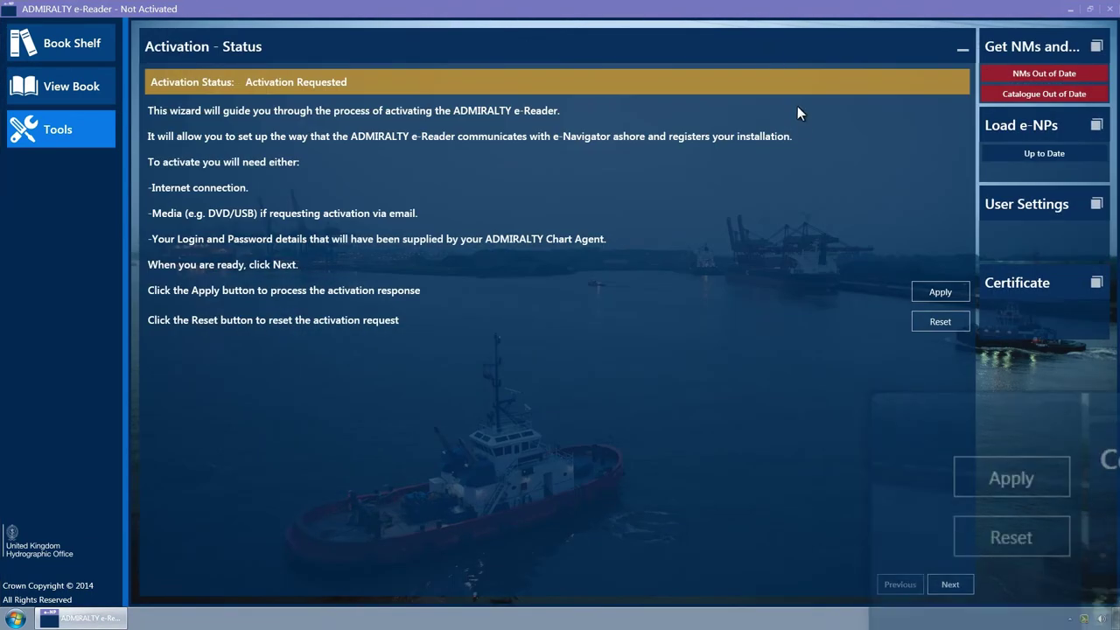
# Apply the activation response from the e-Reader's Activation - Status page
pyautogui.click(927, 297)
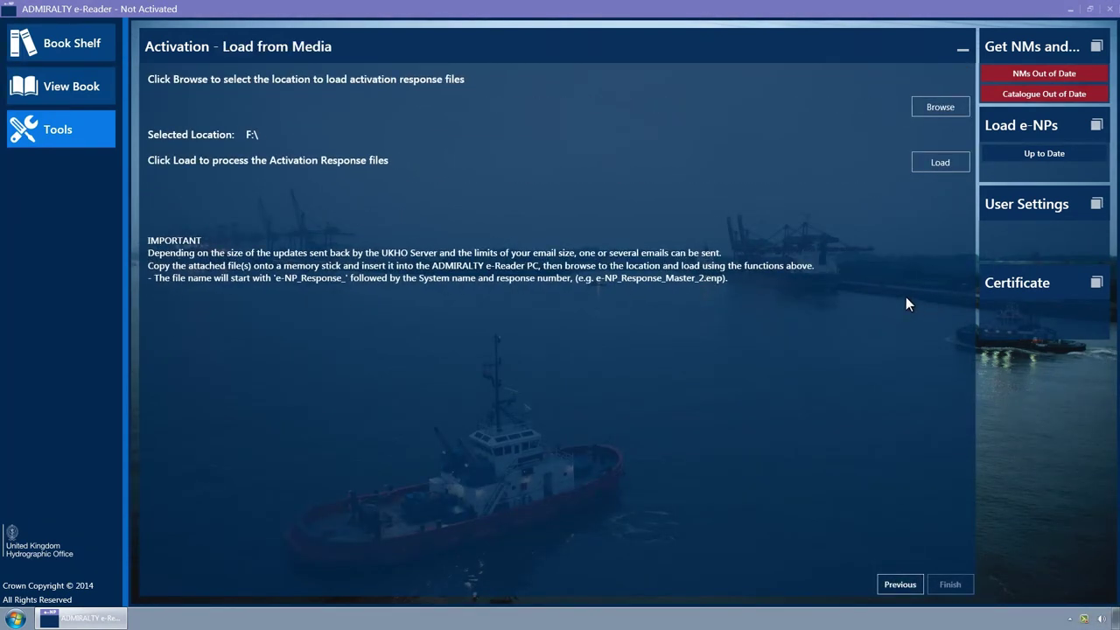
# Choose Removable Disk (F:) as the folder to load the activation response from
pyautogui.click(920, 107)
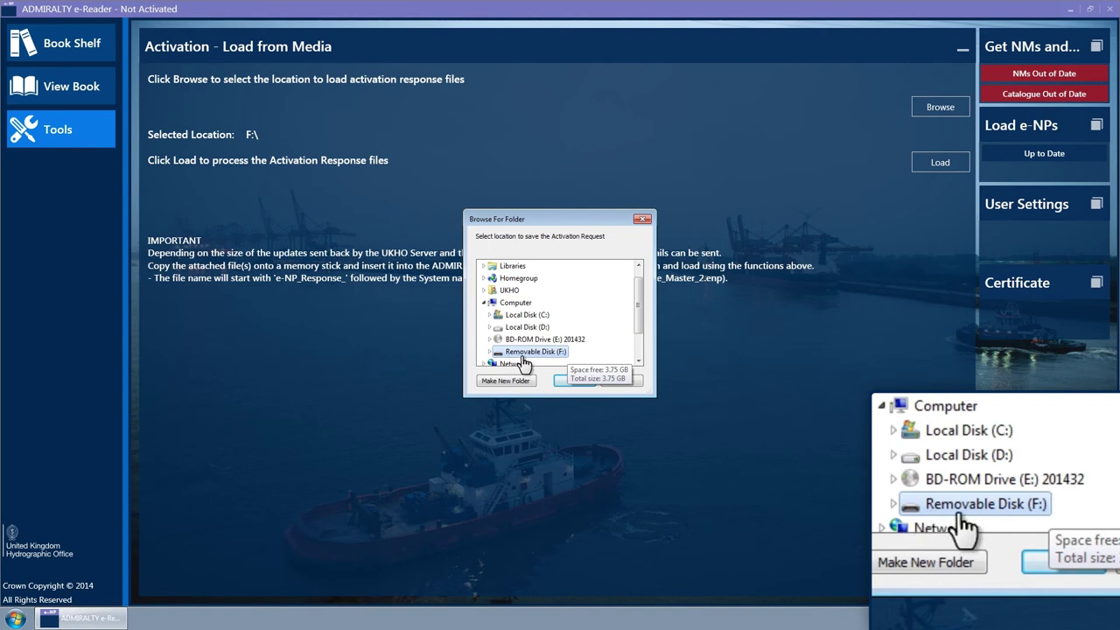
pyautogui.click(575, 382)
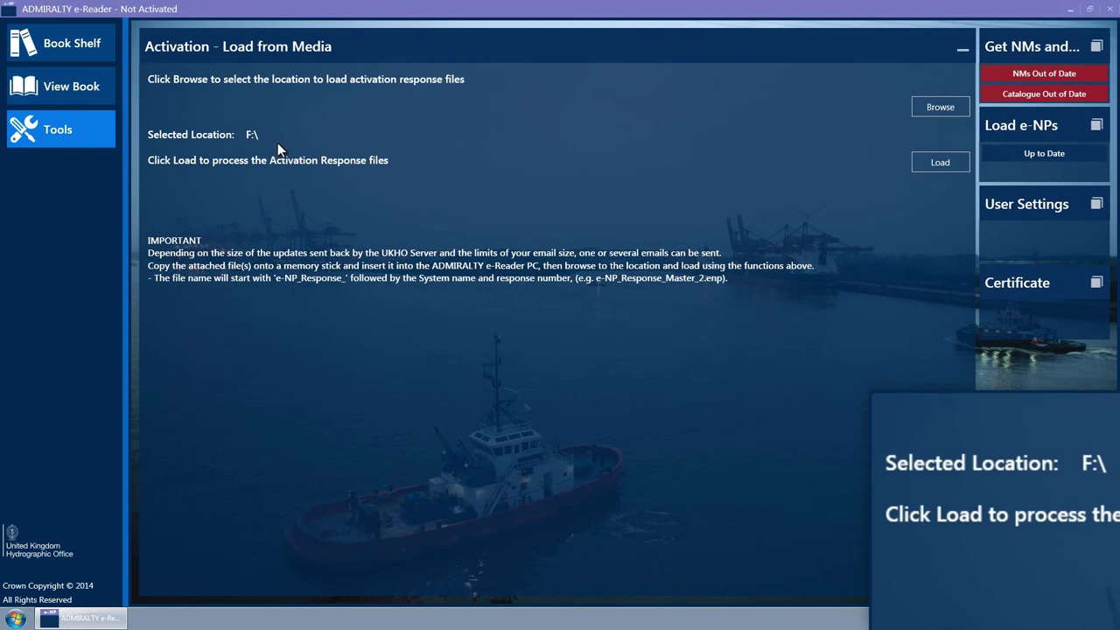
# Load the response files from F:\ and finish the wizard
pyautogui.click(918, 167)
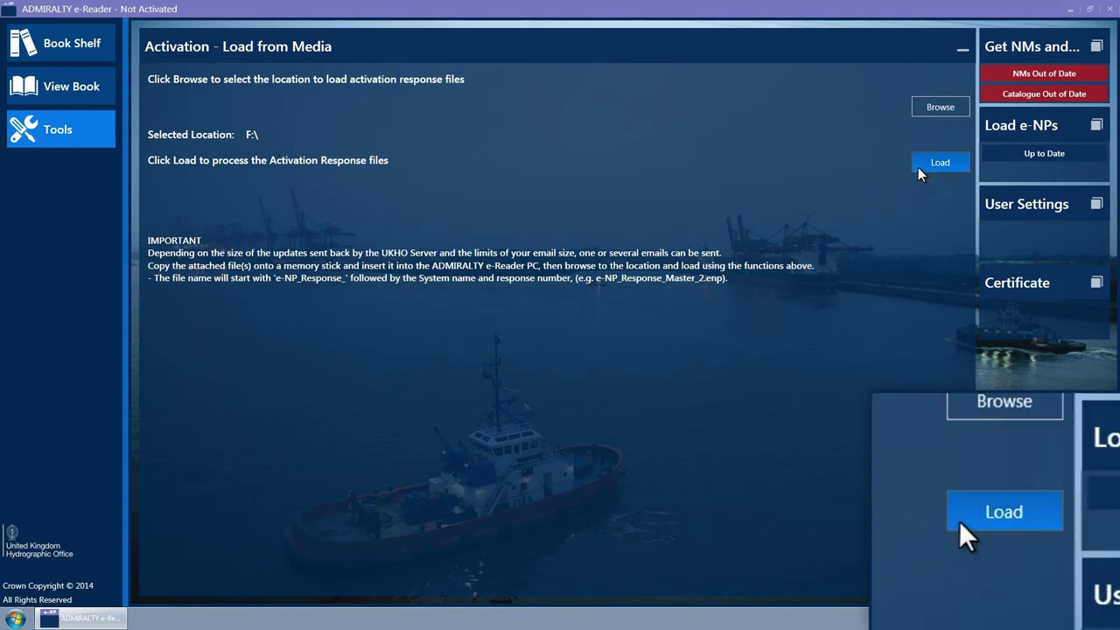
pyautogui.click(940, 163)
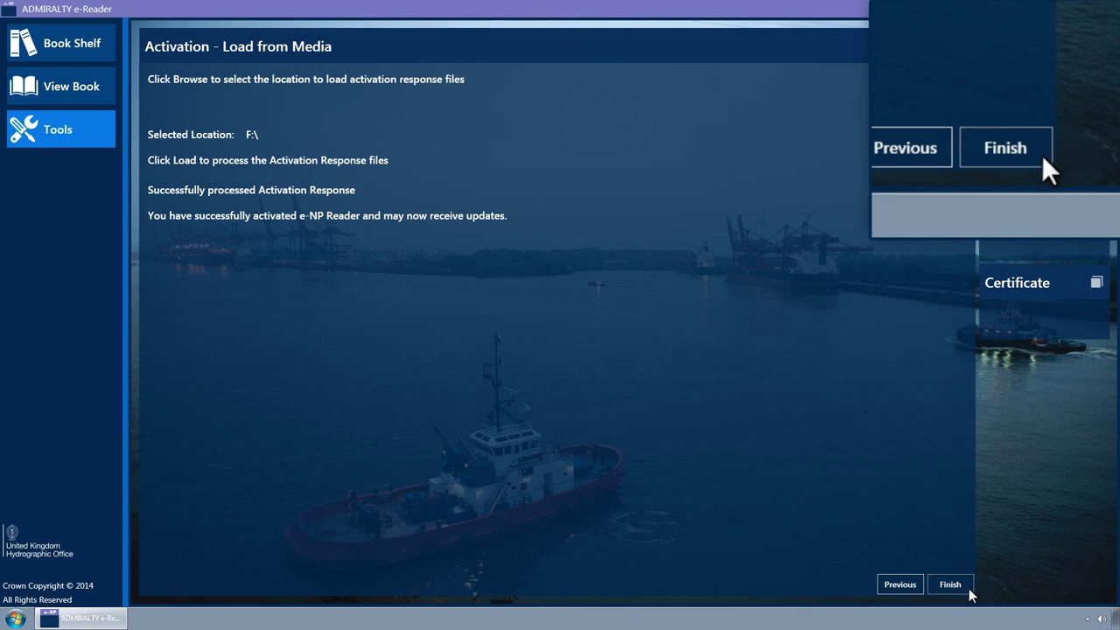
pyautogui.click(969, 589)
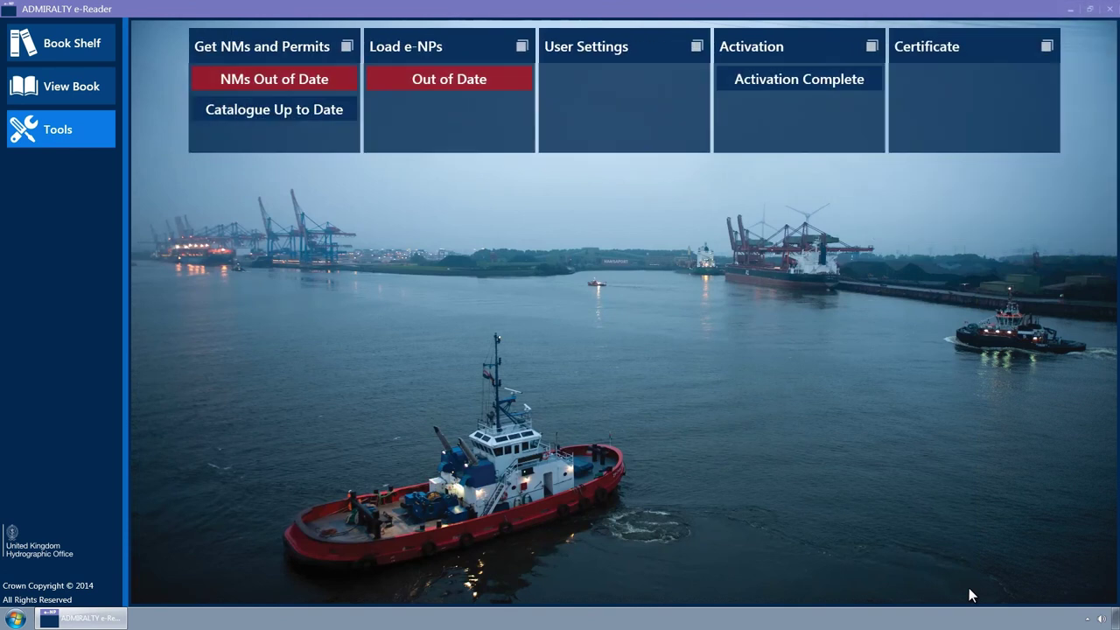